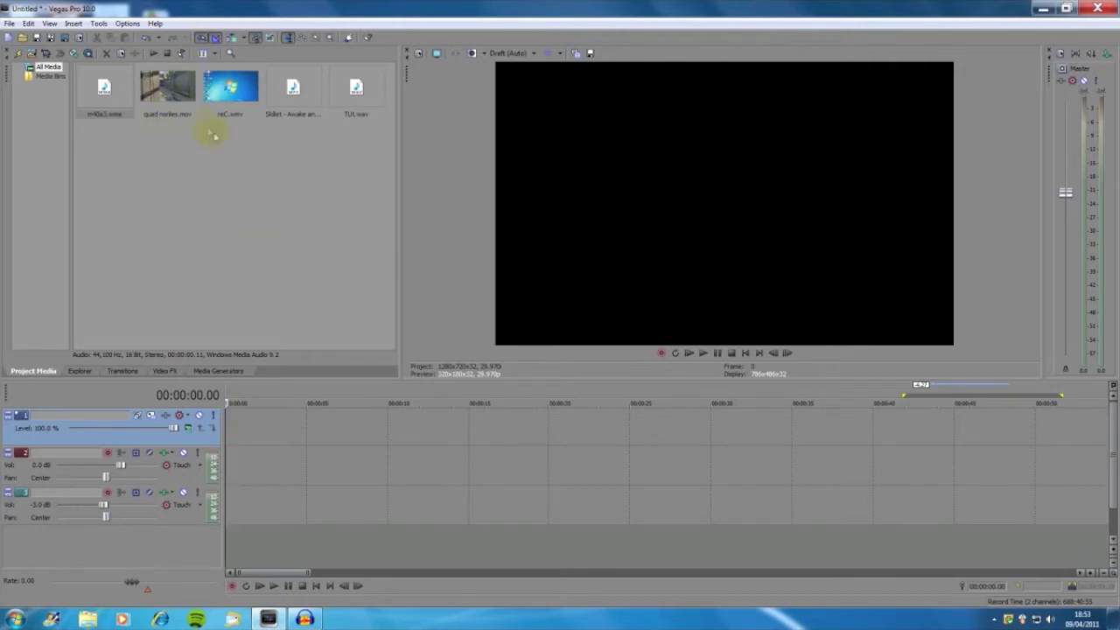
Drop quad nerlies.mov from Project Media onto video track 1
mouse_move(182, 85)
left_click_drag(182, 85, 603, 456)
left_click_drag(505, 431, 592, 429)
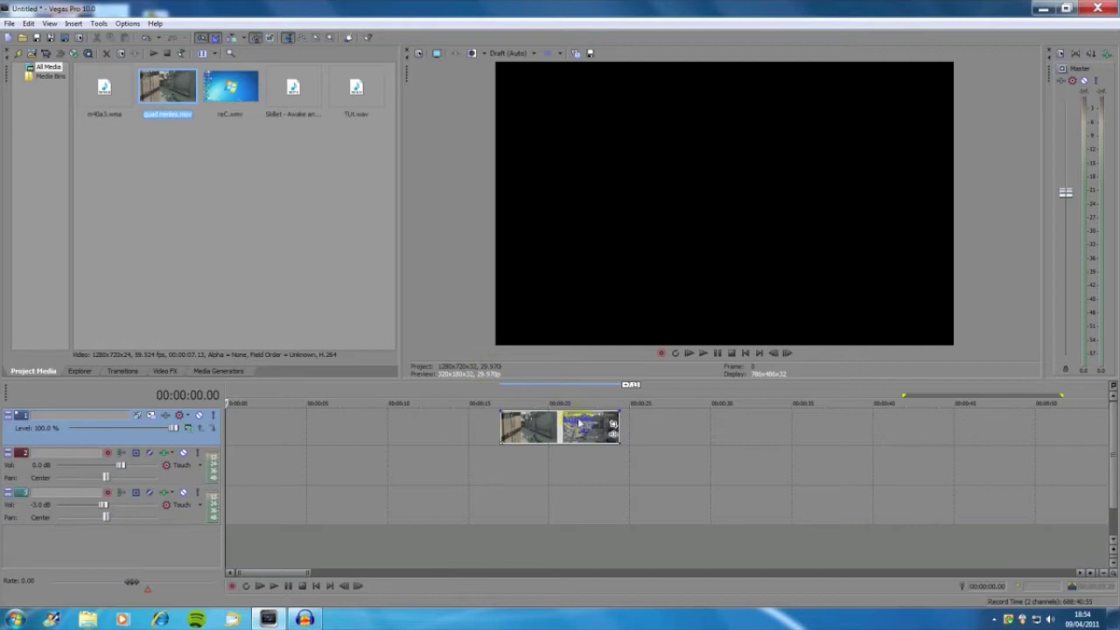
Zoom into the timeline and select the clip with the playhead at 00:00:17.10
left_click(552, 454)
scroll(555, 459, "up", 5)
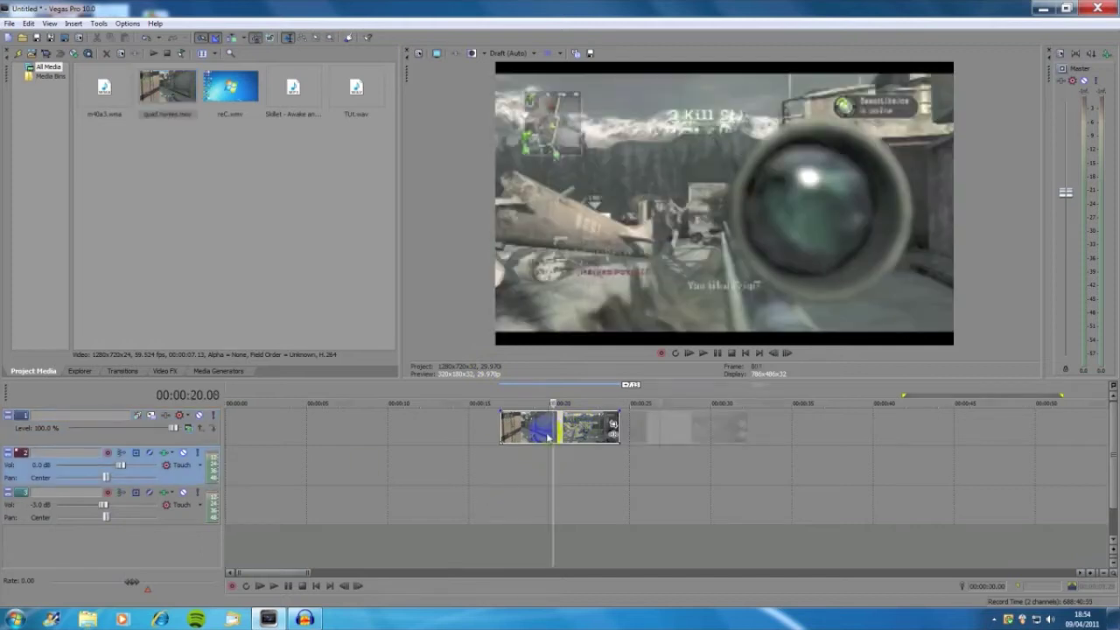
scroll(545, 440, "up", 3)
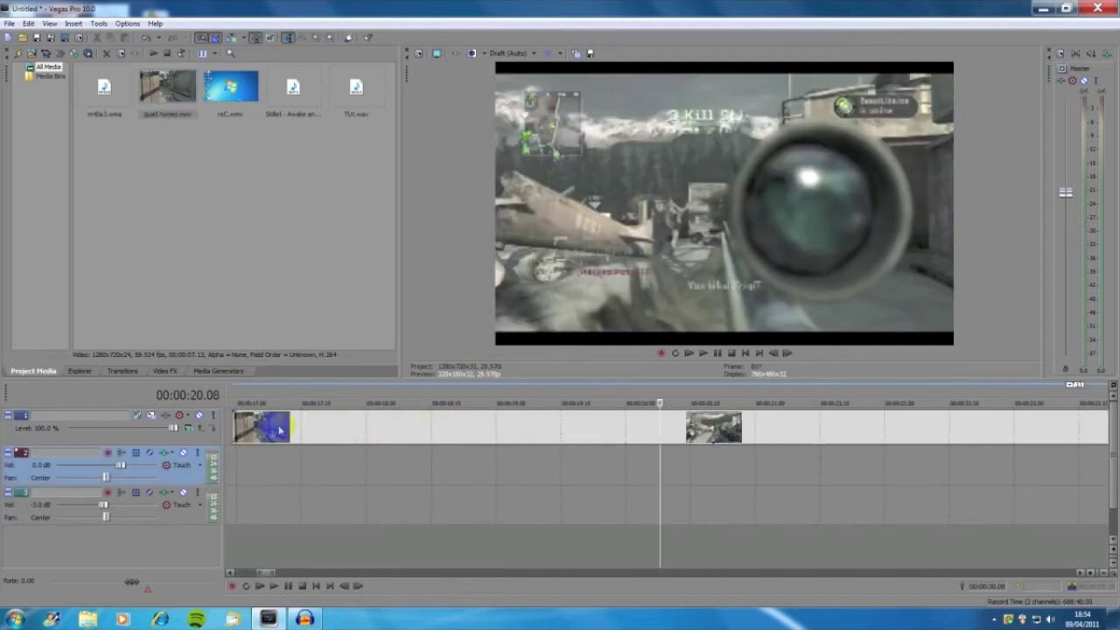
left_click(289, 415)
mouse_move(289, 415)
left_mouse_down()
mouse_move(306, 413)
mouse_move(295, 408)
left_mouse_up()
left_click(282, 423)
Split the gameplay clip at the first gunshot
key("space")
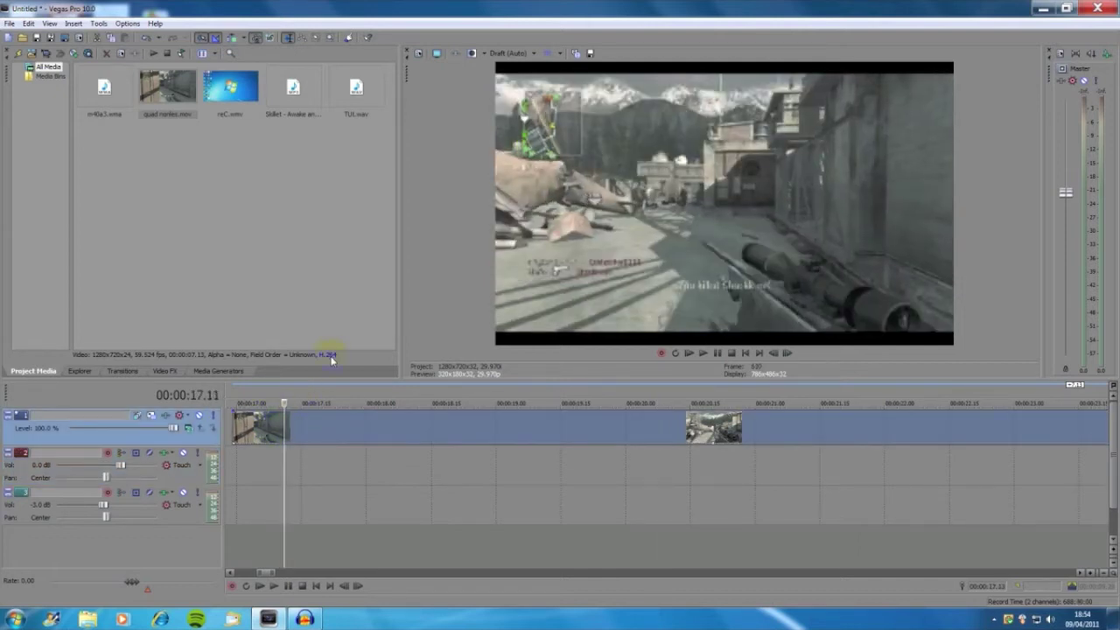
key("Return")
key("s")
key("Delete")
key("ctrl+z")
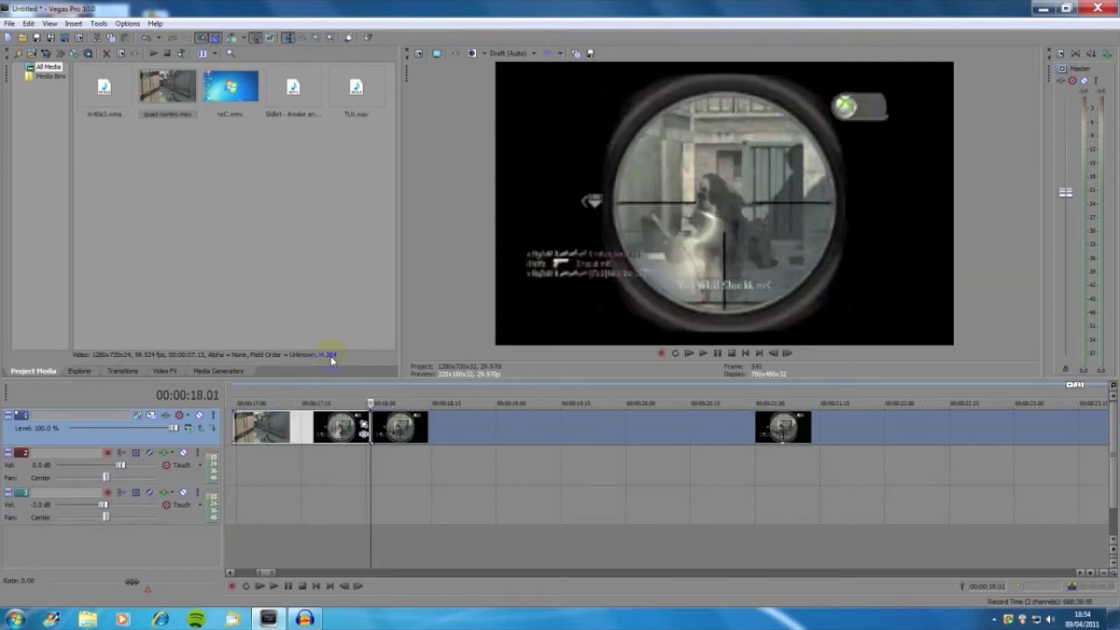
Split at the second gunshot frame and paste a copy of its snippet
key("space")
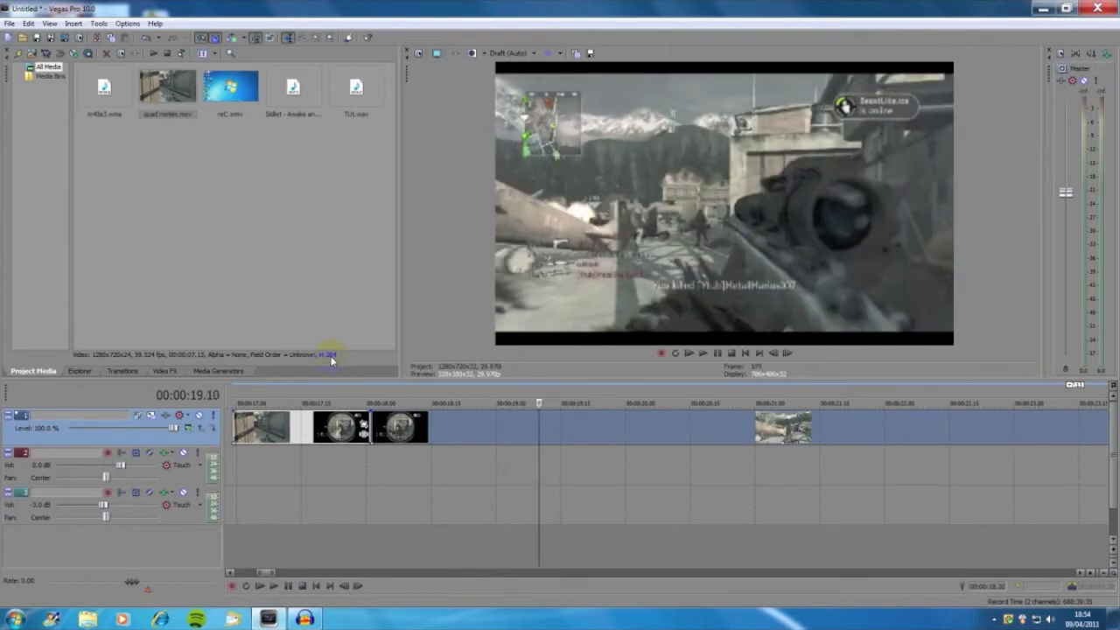
key("space")
key("Right")
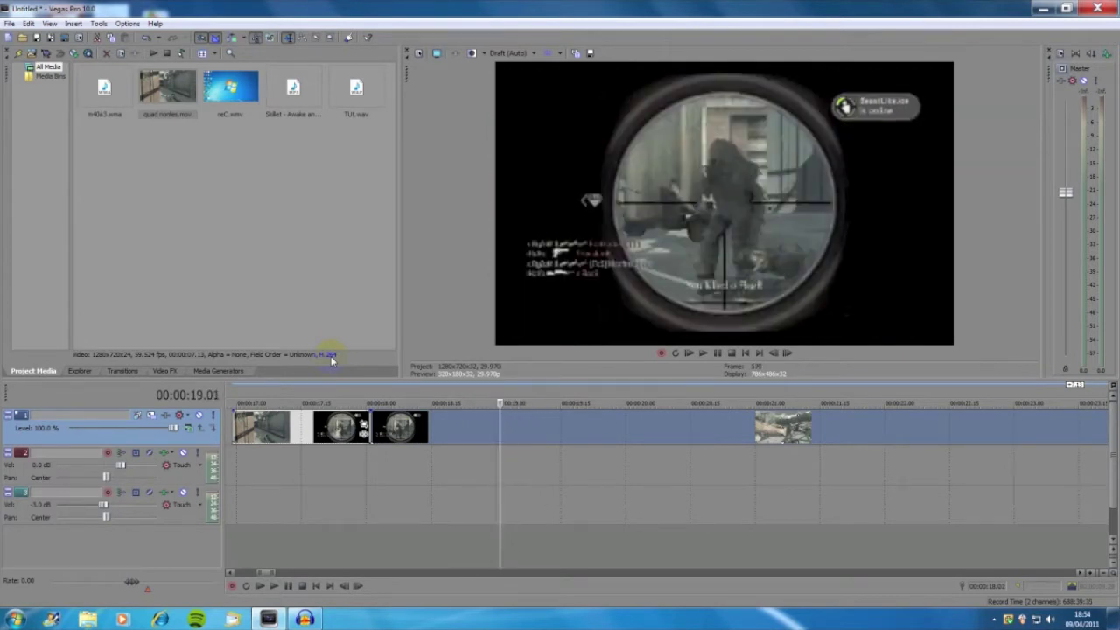
key("Right")
key("ctrl+v")
key("Right")
Split at the third gunshot and repeat its snippet, moving toward the next gunshot
key("space")
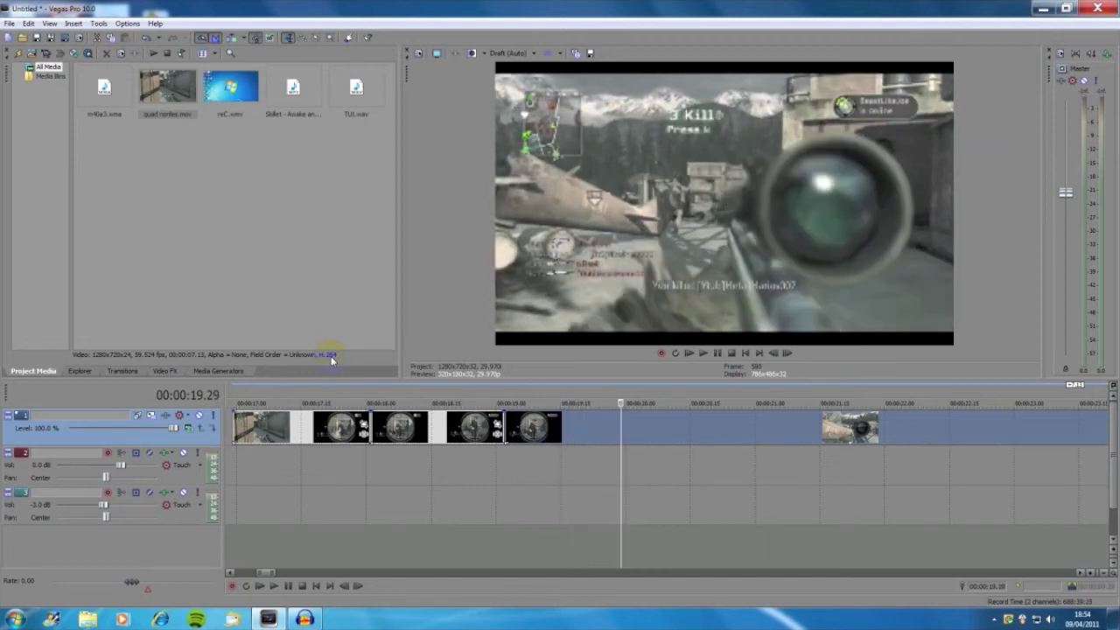
key("Return")
key("Right")
key("ctrl+v")
key("Right")
key("Right")
key("Right")
key("Right")
key("Right")
key("Right")
key("Right")
key("Right")
key("Right")
key("Right")
key("Right")
key("Right")
key("Right")
key("Right")
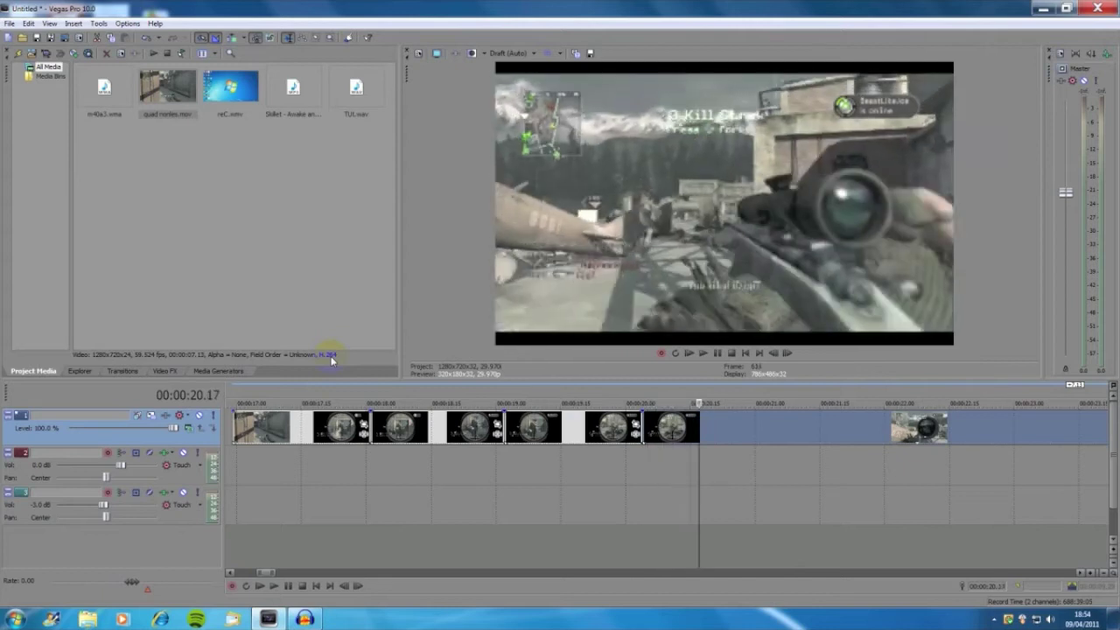
key("Right")
key("Right")
key("Right")
key("Right")
key("Right")
key("Right")
key("Right")
key("Right")
key("Right")
key("Right")
key("Right")
key("Right")
key("Right")
key("Right")
key("Right")
key("Right")
key("Right")
key("Right")
key("Right")
key("Right")
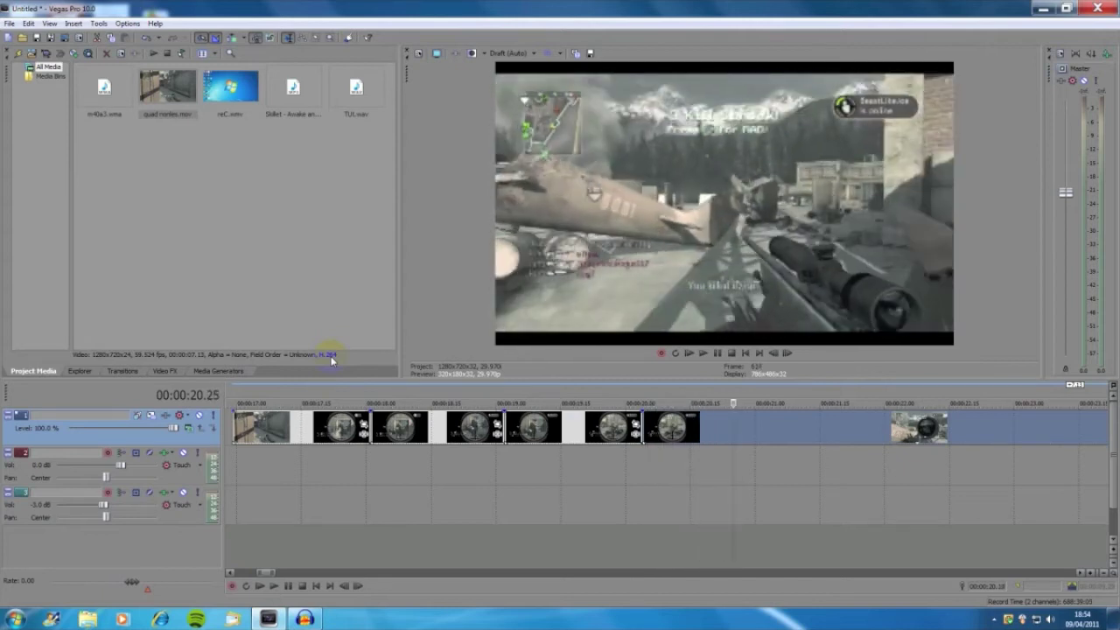
key("Right")
key("Right")
key("Right")
key("Right")
key("Right")
key("Right")
key("Right")
key("Right")
key("Right")
key("Right")
key("Right")
key("Right")
key("Right")
key("Right")
key("Right")
key("Right")
key("Right")
key("Right")
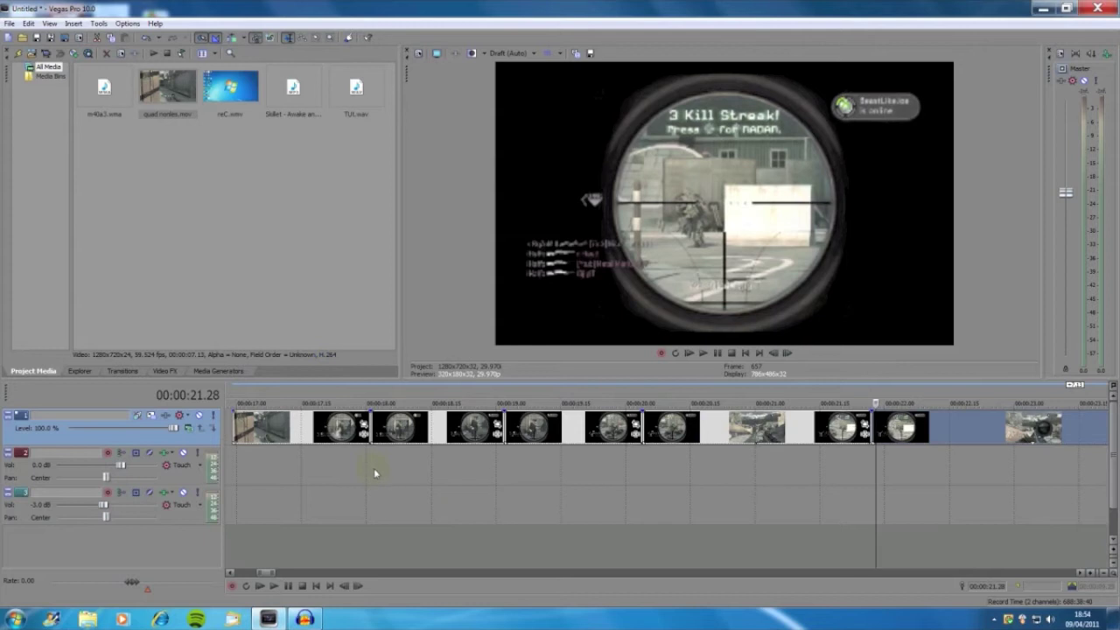
Zoom out and shift the edited clip group further right along the timeline
scroll(376, 473, "down", 2)
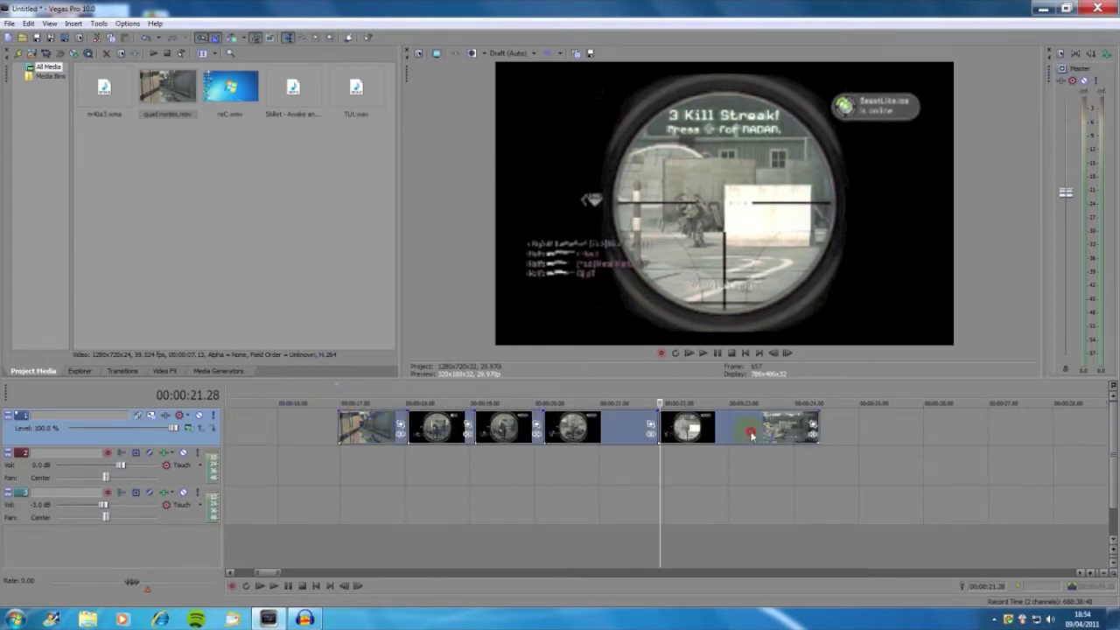
left_click_drag(760, 435, 1116, 442)
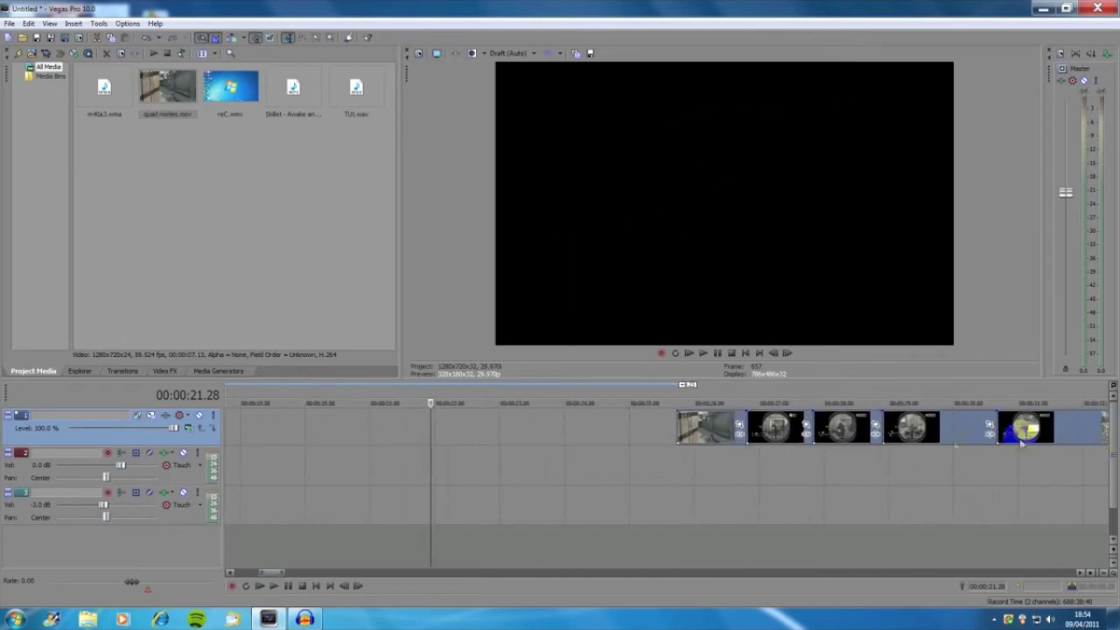
scroll(957, 445, "down", 1)
scroll(922, 455, "down", 1)
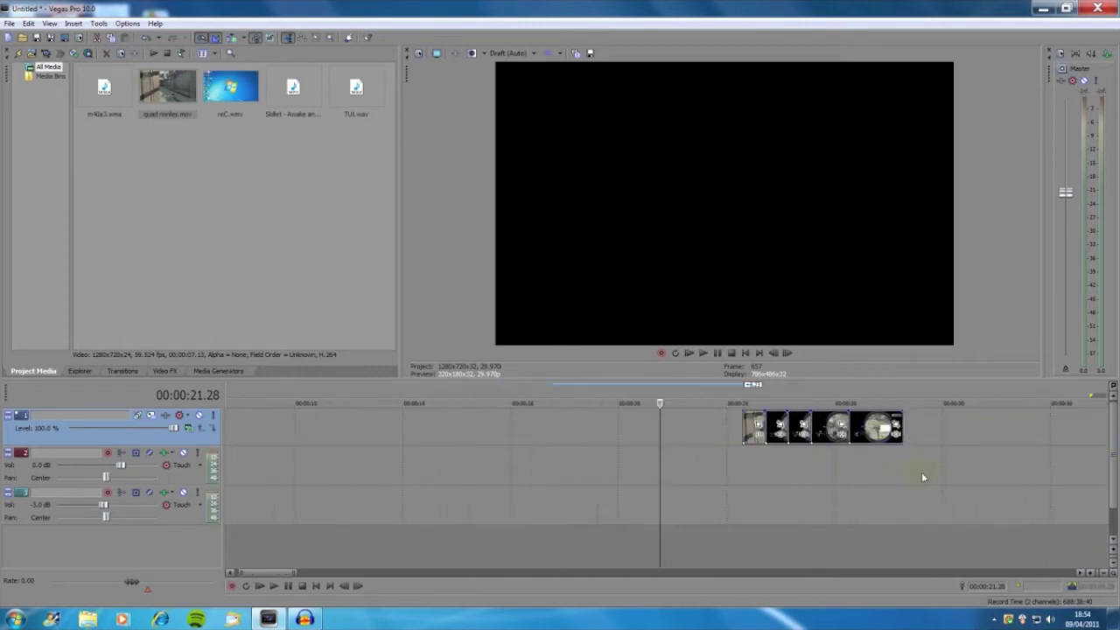
left_click_drag(887, 432, 1033, 433)
scroll(1035, 451, "down", 1)
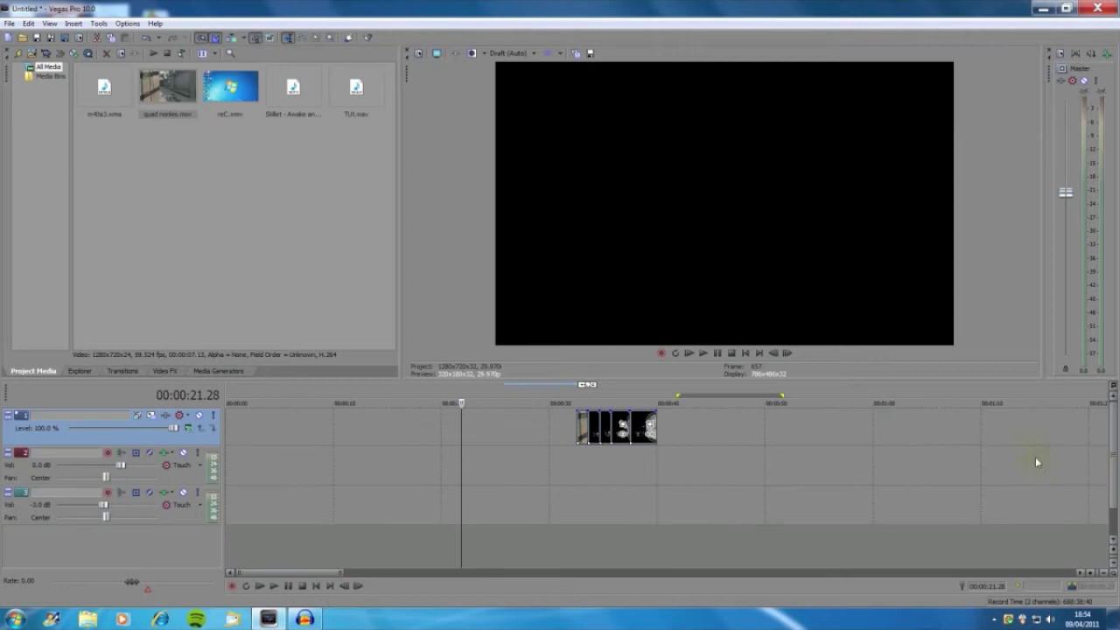
left_click_drag(632, 426, 738, 425)
Lay Skillet - Awake and Alive.mp3 on audio track 3 and set the playback start point
scroll(738, 424, "up", 2)
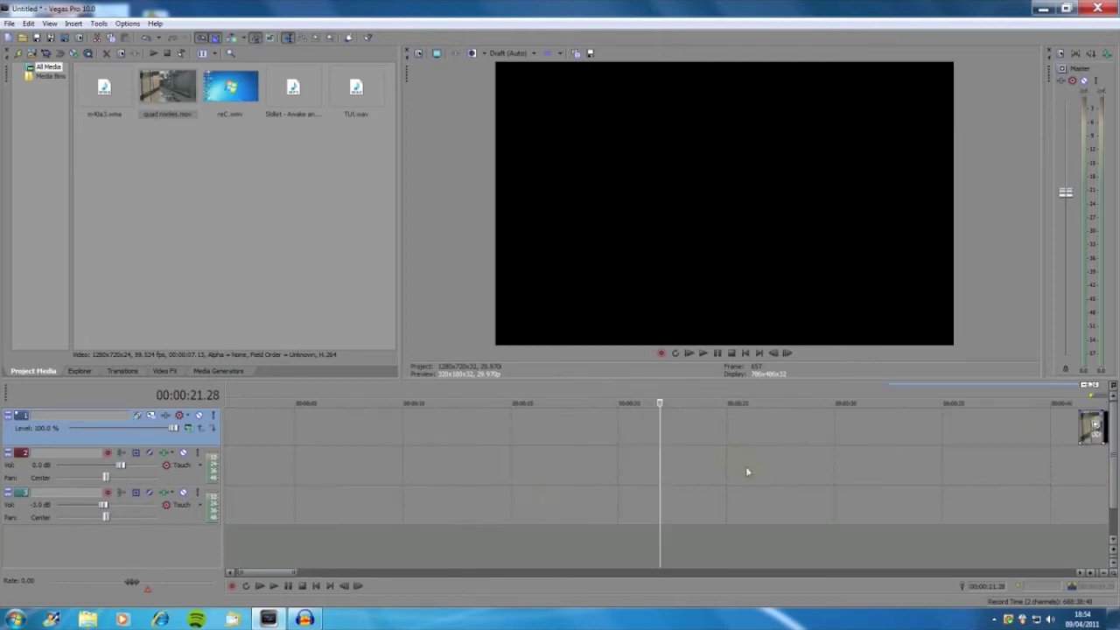
left_click_drag(281, 578, 305, 578)
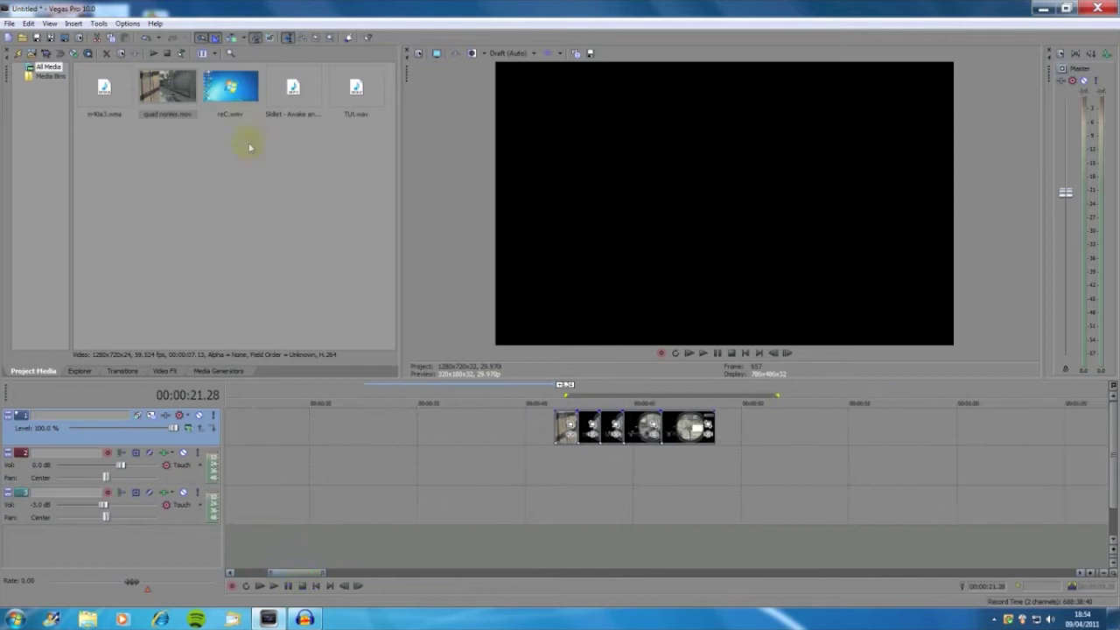
left_click(225, 566)
left_click_drag(293, 87, 232, 495)
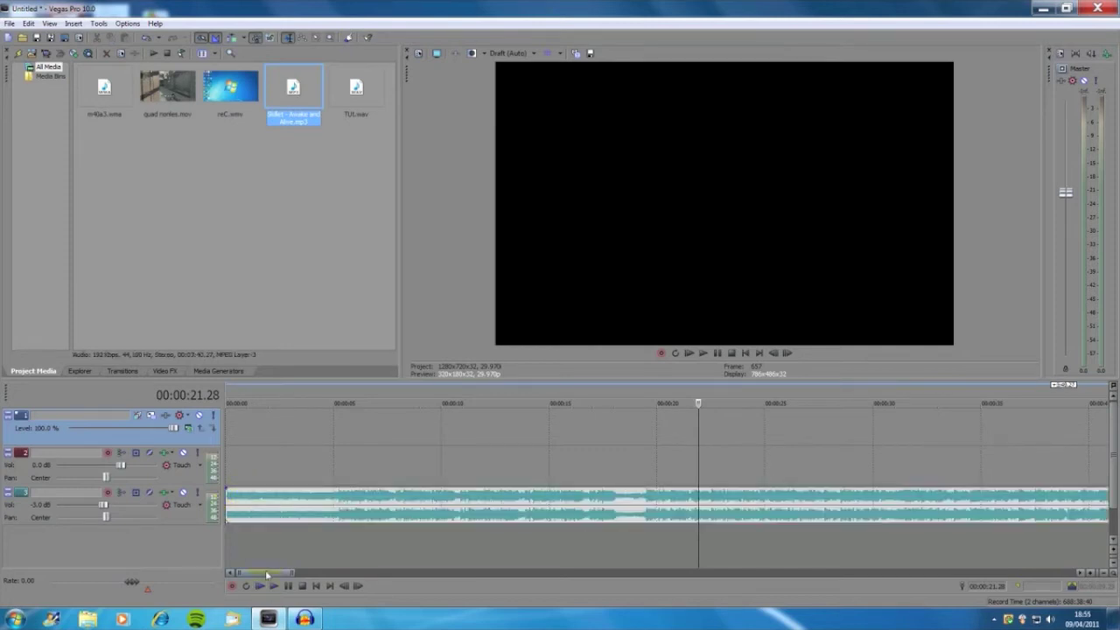
left_click_drag(268, 575, 325, 566)
scroll(447, 429, "up", 3)
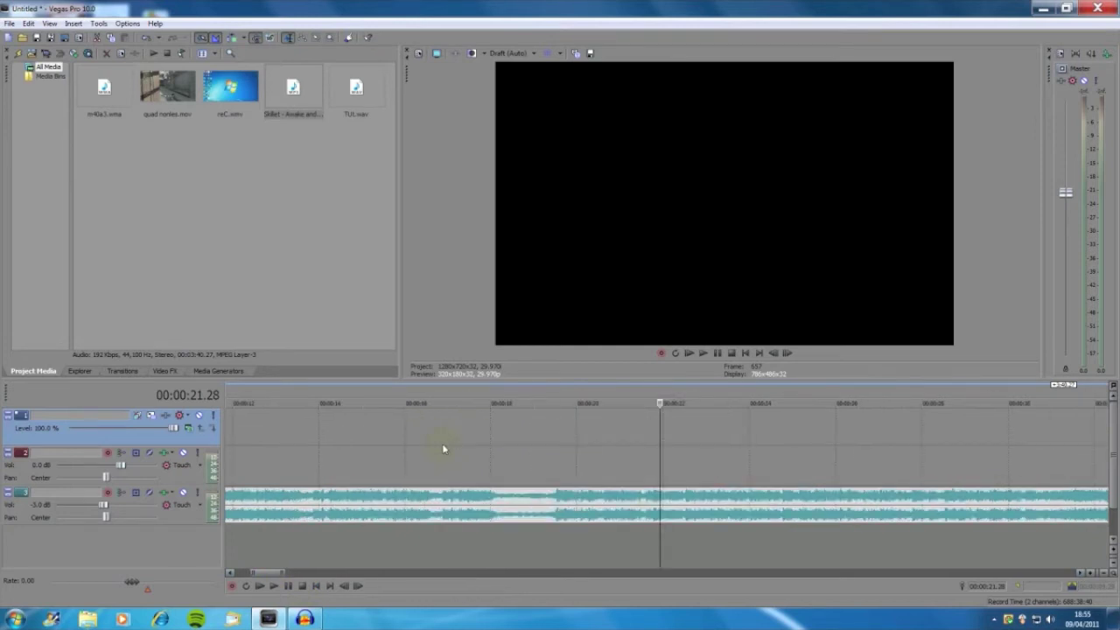
left_click_drag(267, 575, 294, 571)
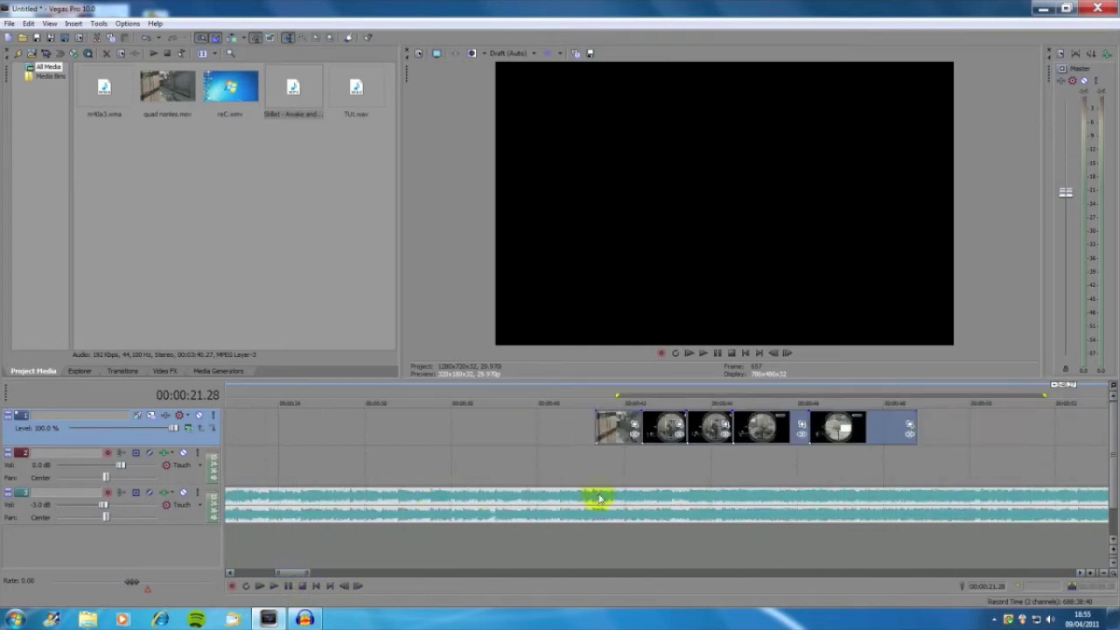
left_click(585, 451)
Play from 41.02 and drop markers on the song's beats between about 43 and 48 seconds
key("space")
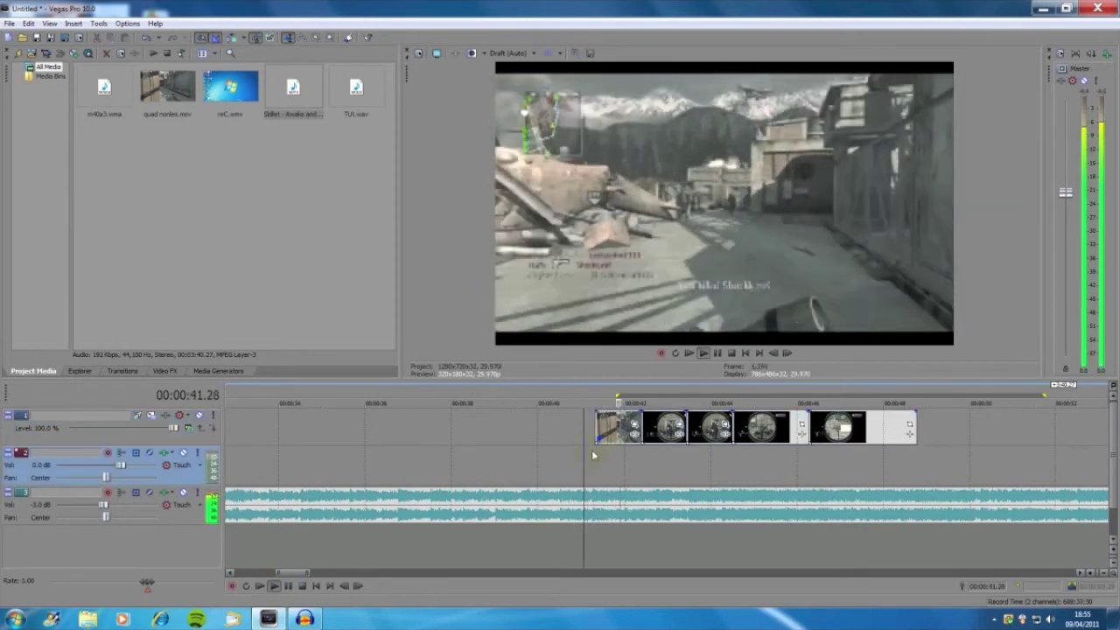
key("space")
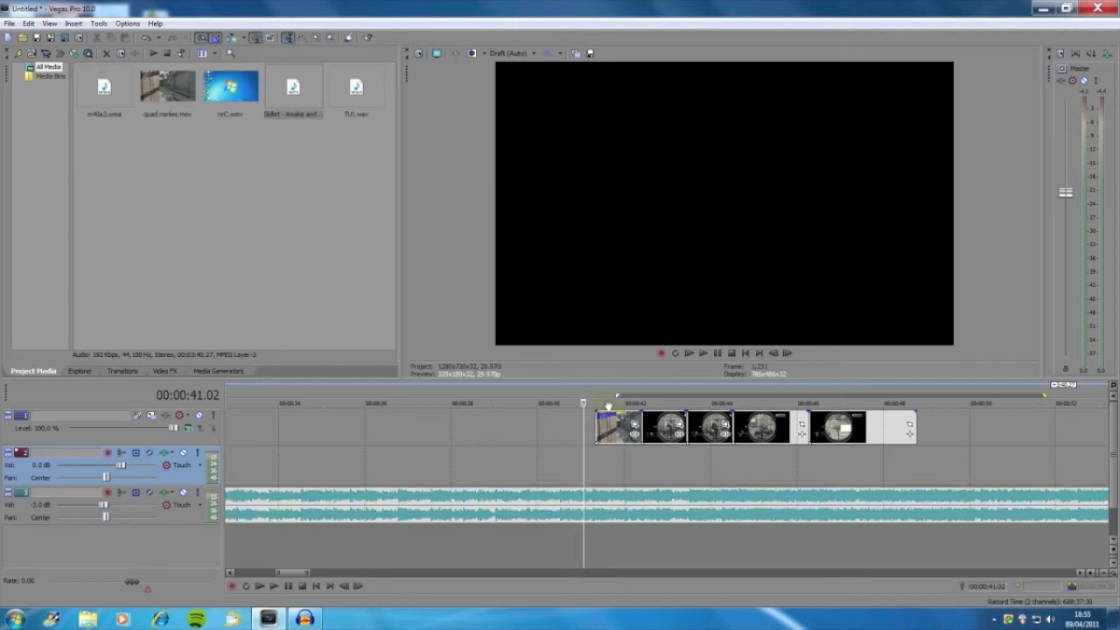
key("space")
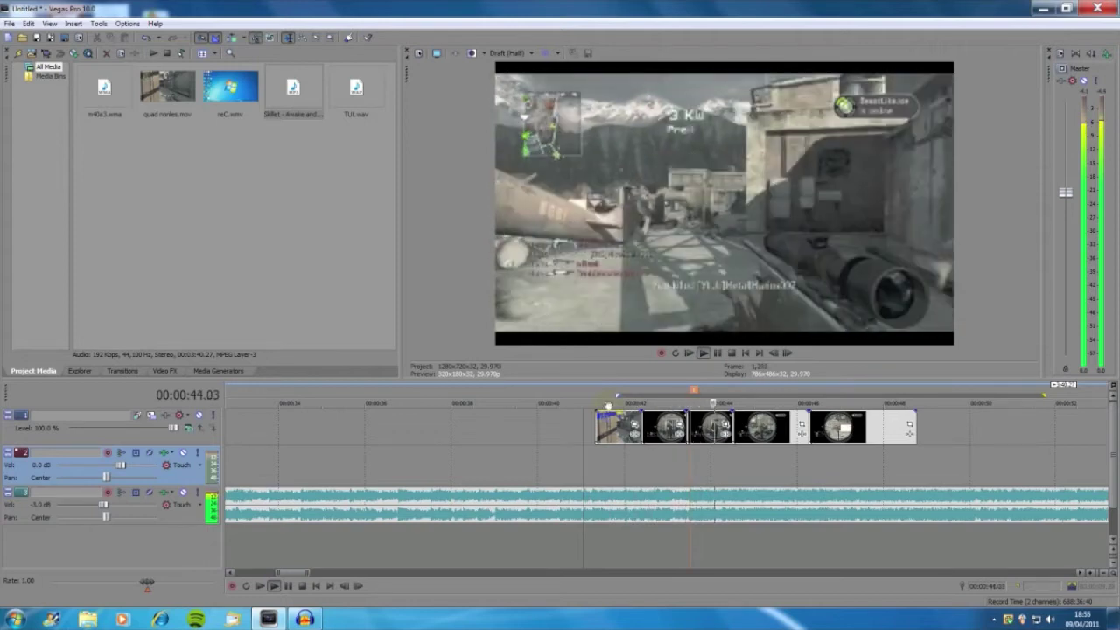
key("m")
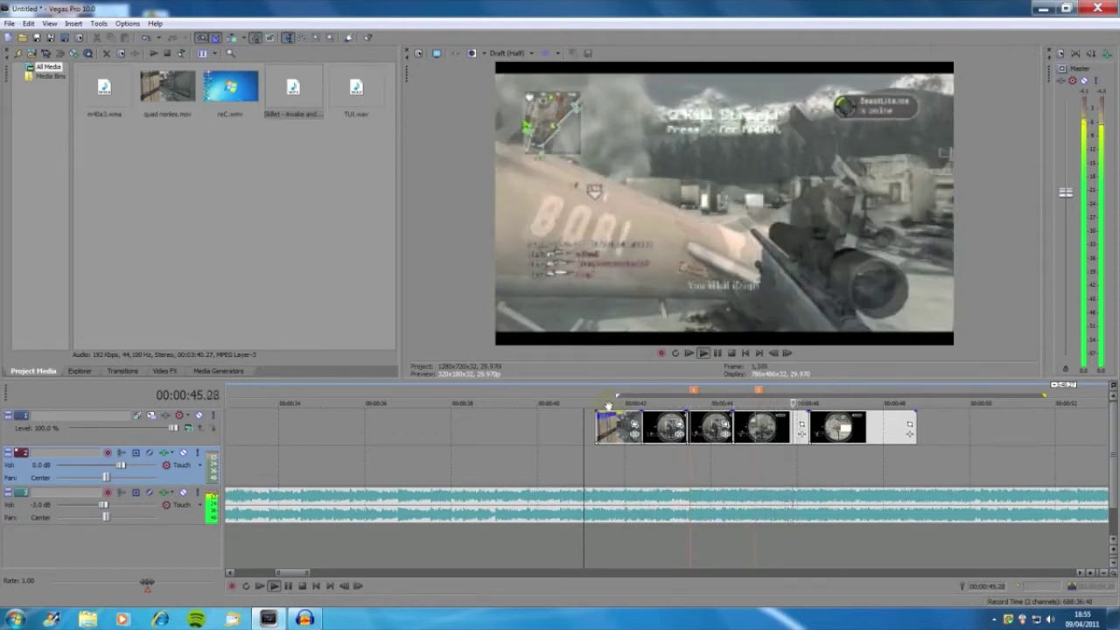
key("m")
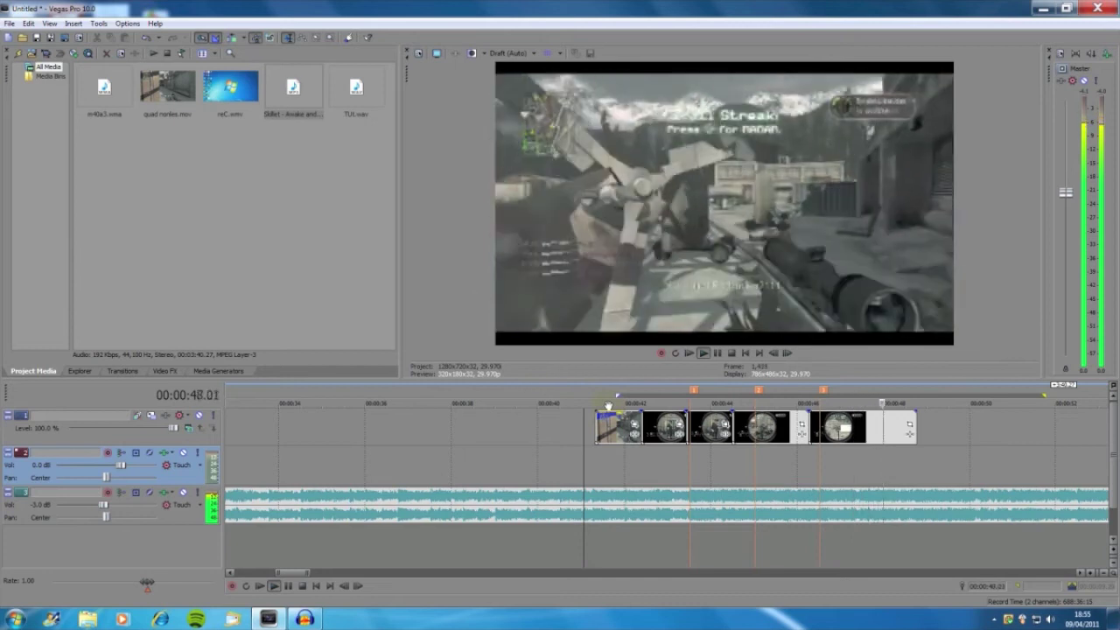
key("m")
key("space")
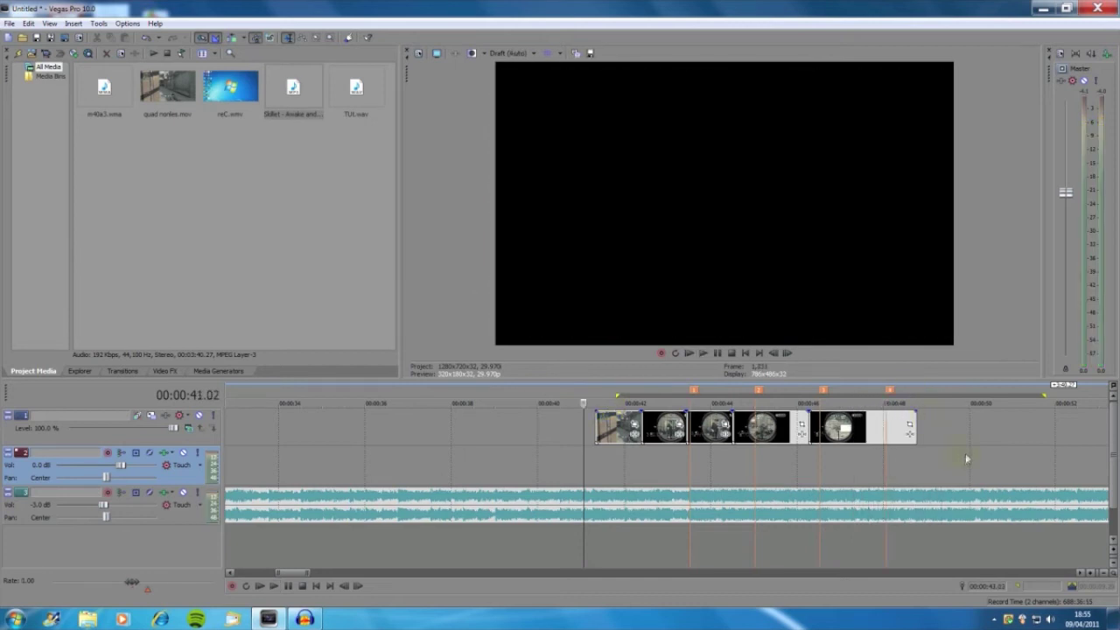
Move the later clips aside, snap the first clip's end to marker 1, and preview it
left_click_drag(948, 462, 615, 399)
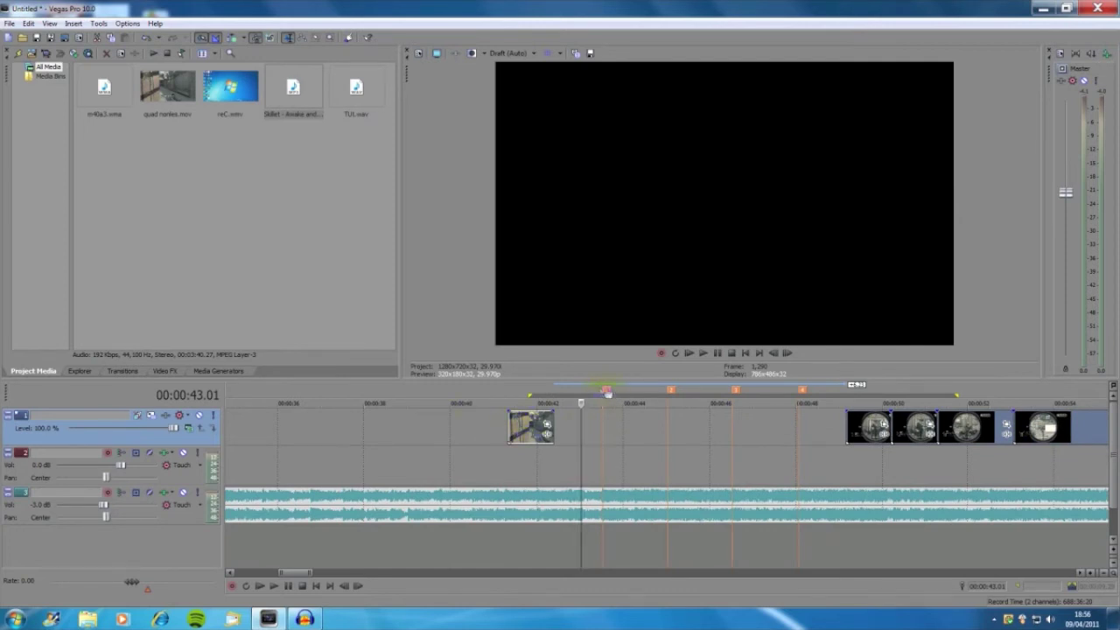
mouse_move(530, 428)
left_mouse_down()
mouse_move(510, 422)
mouse_move(582, 422)
left_mouse_up()
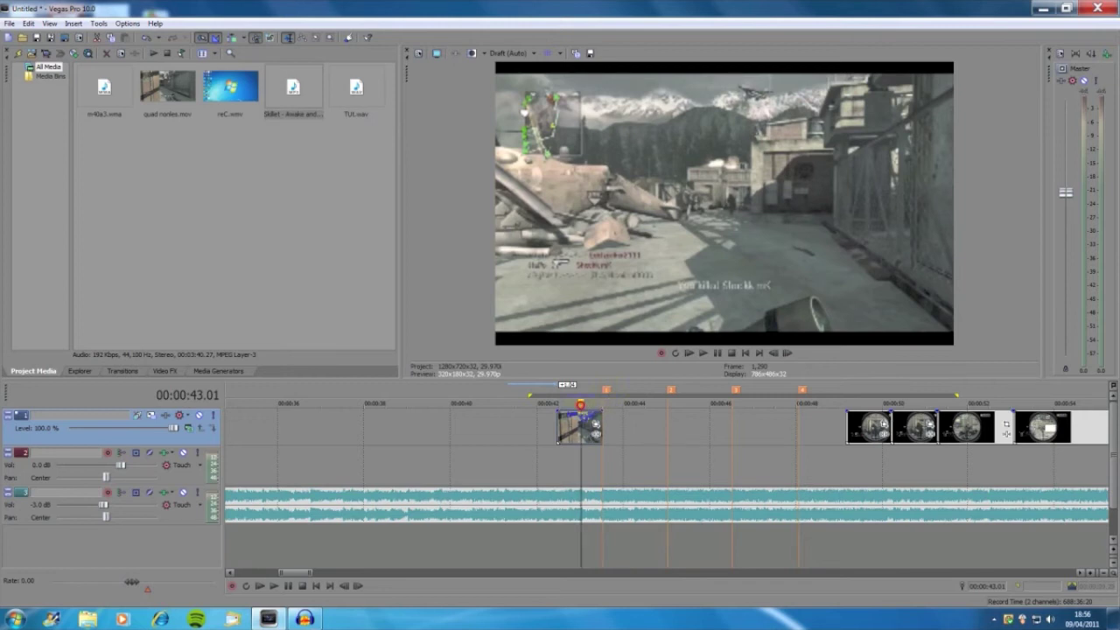
key("space")
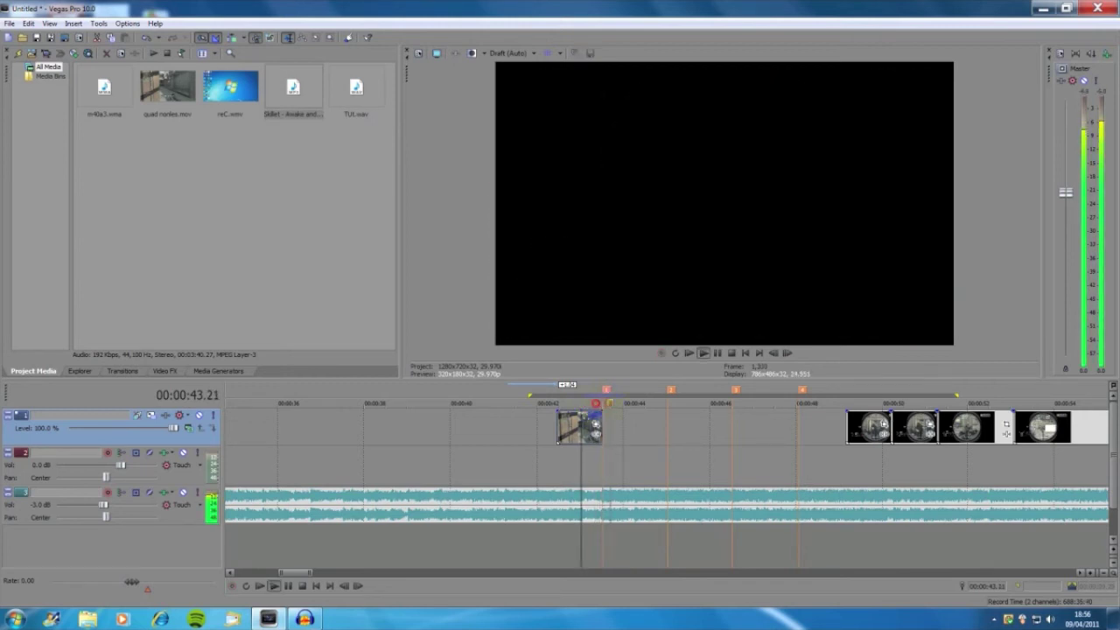
key("space")
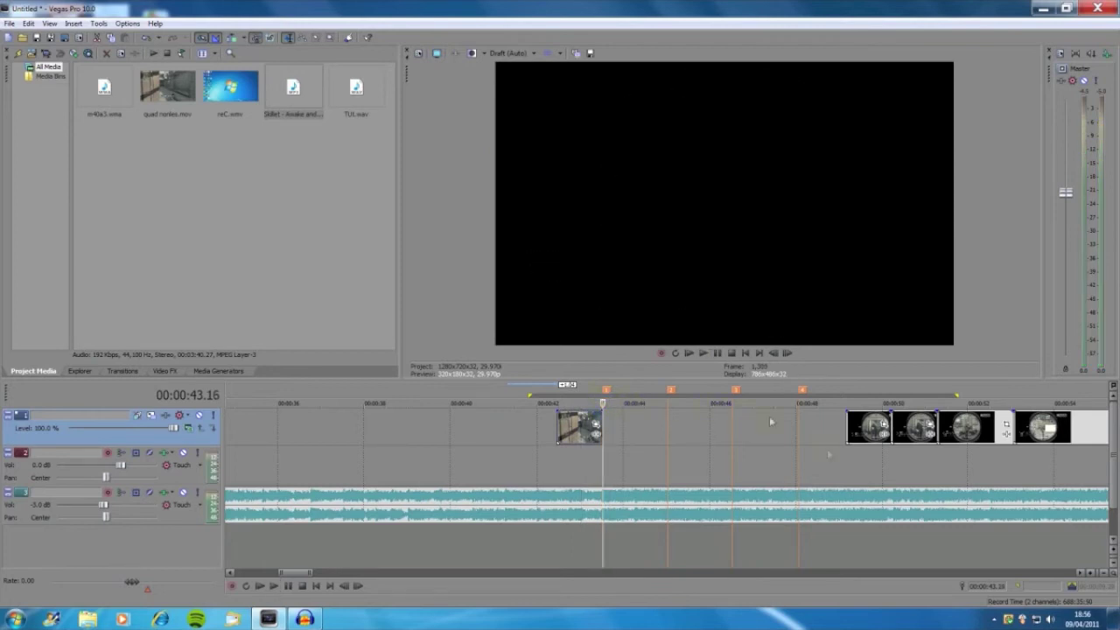
Butt the remaining four clips end to end, extending the second clip to marker 2
left_click_drag(858, 423, 615, 435)
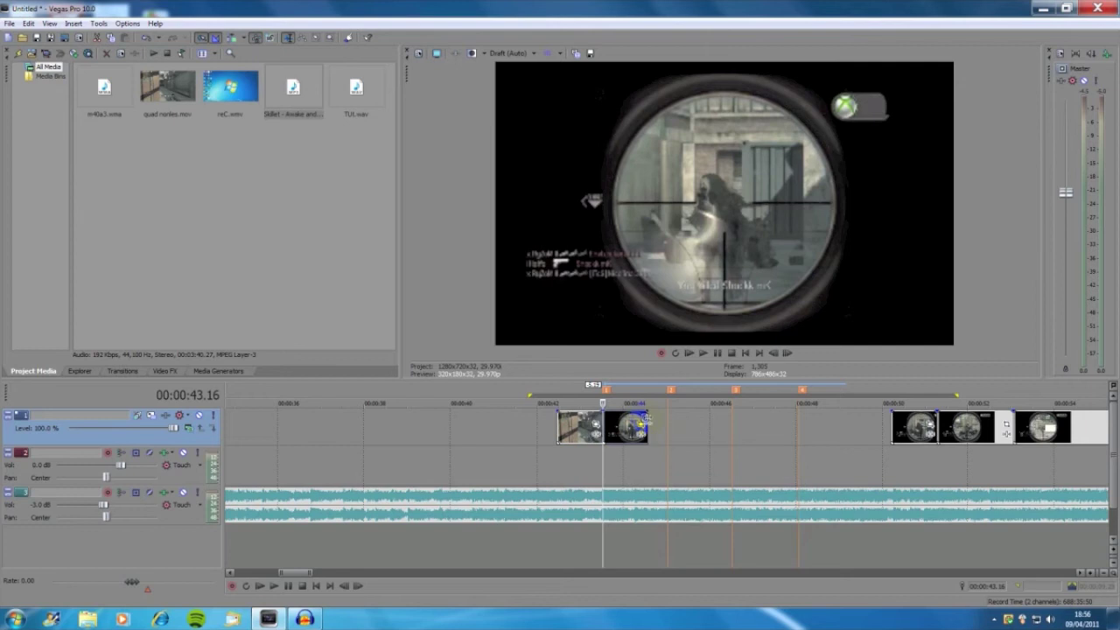
left_click_drag(645, 425, 666, 421)
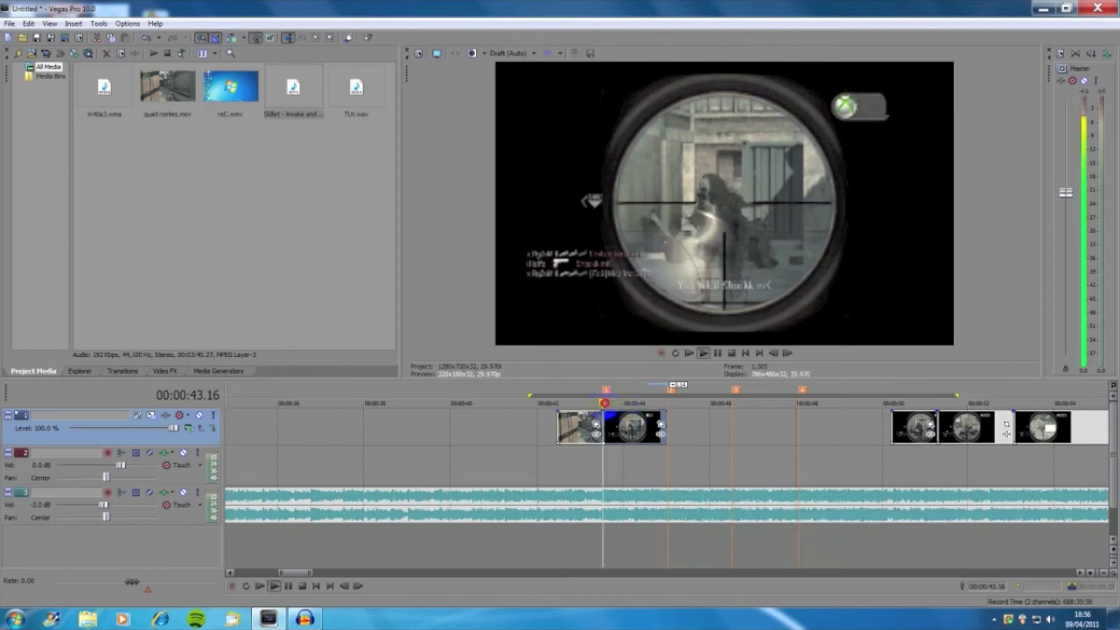
left_click_drag(616, 406, 622, 406)
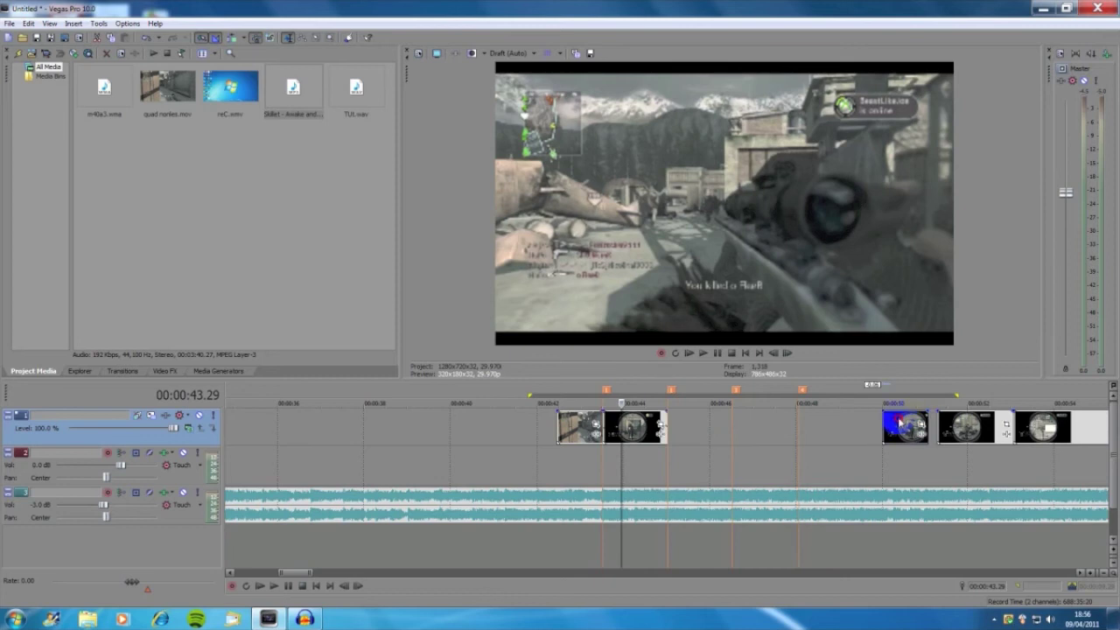
left_click_drag(902, 422, 731, 423)
left_click_drag(990, 426, 797, 418)
left_click(828, 423)
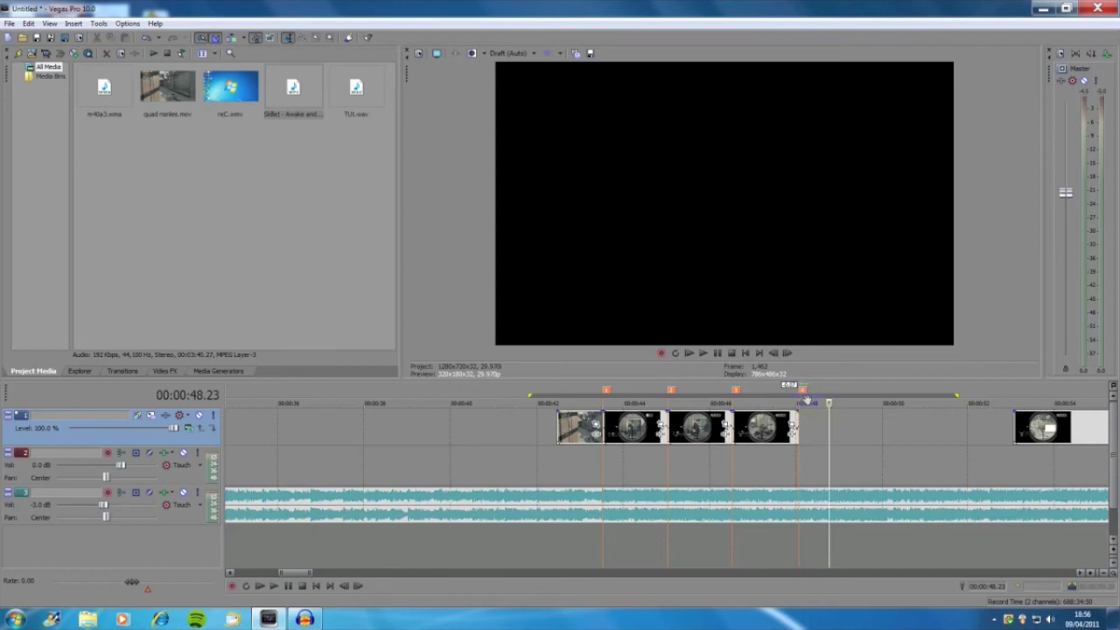
left_click_drag(1019, 427, 827, 426)
left_click(977, 461)
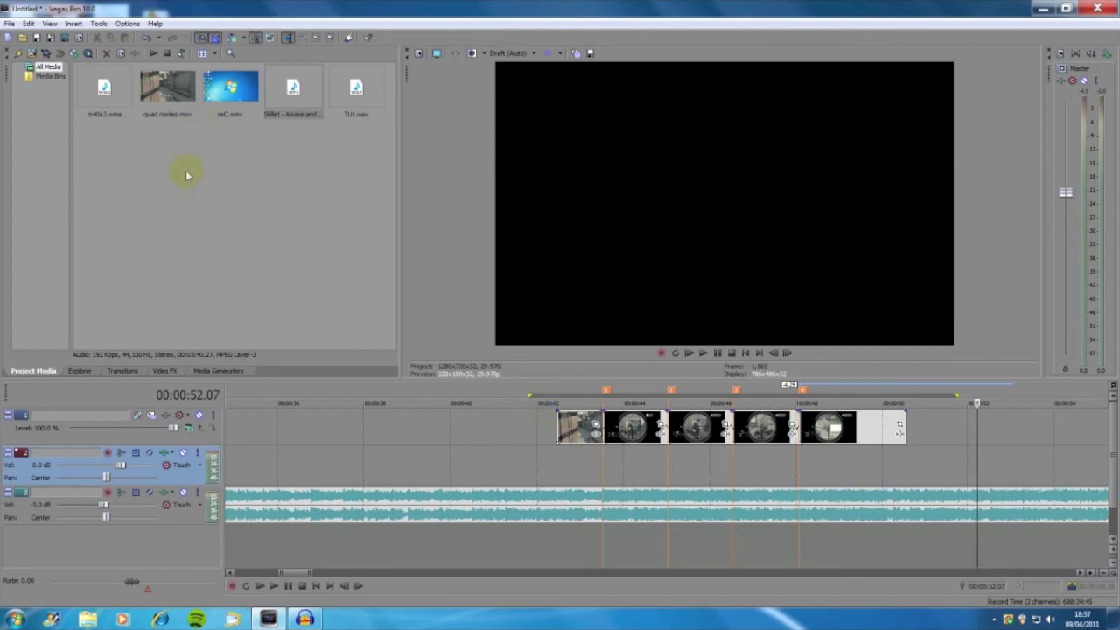
Place four m40a3.wma gunshots on audio track 2, one per beat marker
left_click_drag(105, 87, 563, 385)
mouse_move(587, 448)
left_mouse_down()
mouse_move(605, 445)
mouse_move(606, 455)
left_mouse_up()
left_click_drag(119, 76, 676, 457)
left_click_drag(105, 88, 741, 452)
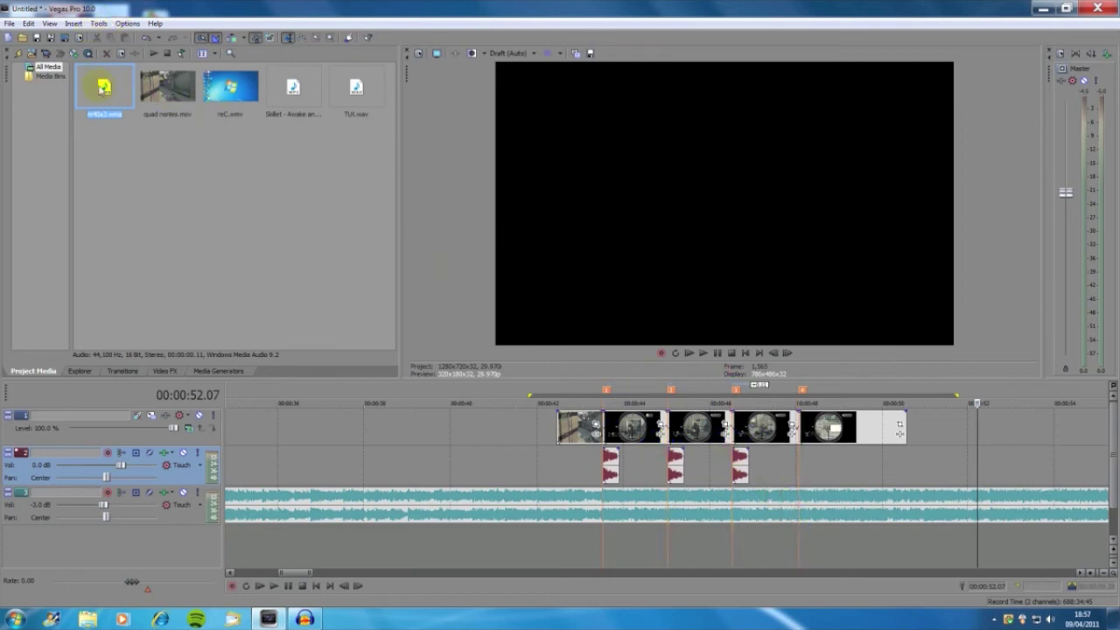
left_click_drag(104, 87, 806, 456)
left_click(772, 433)
left_click(523, 418)
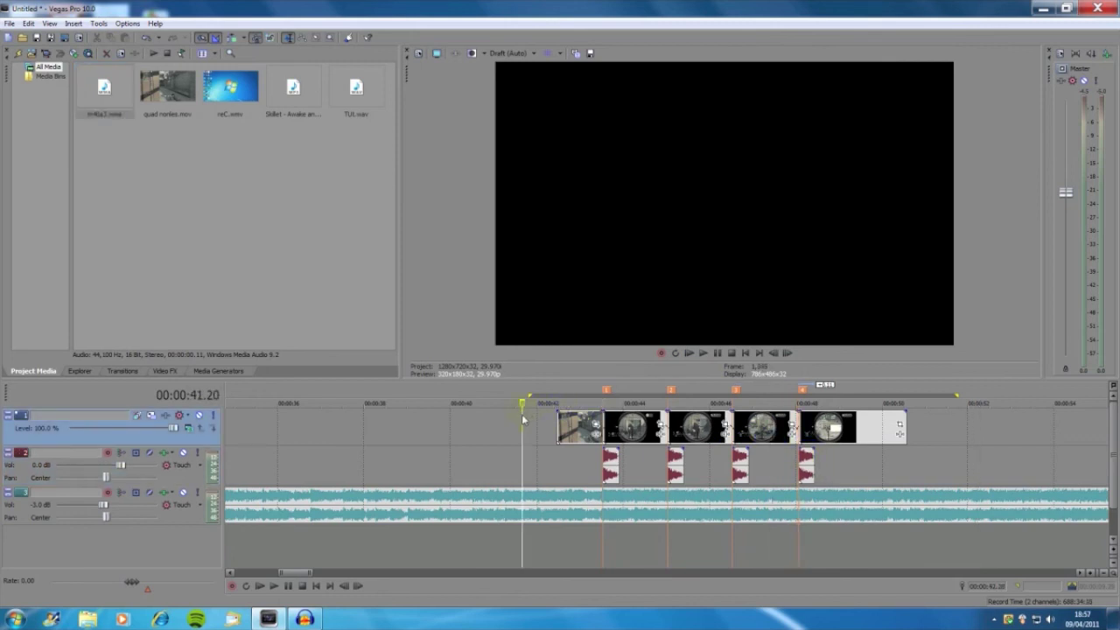
key("space")
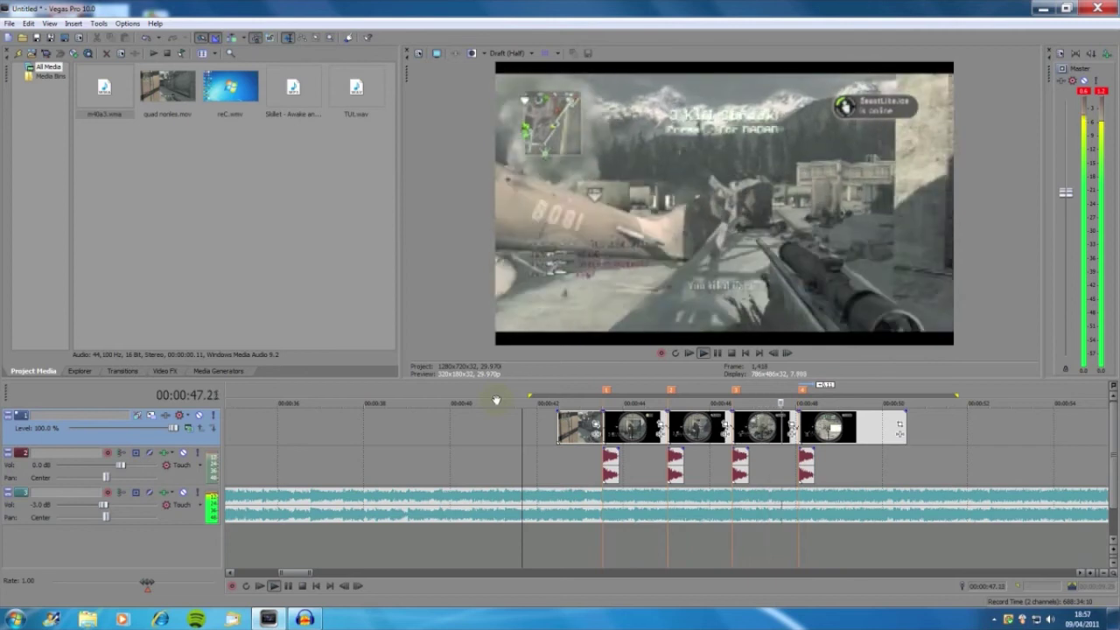
key("space")
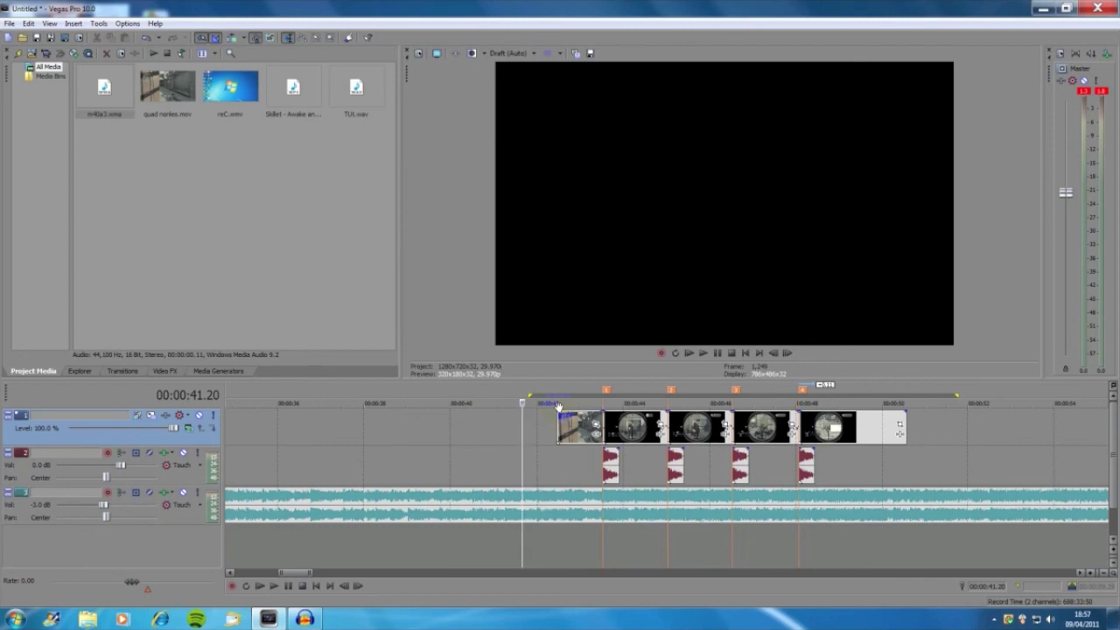
key("space")
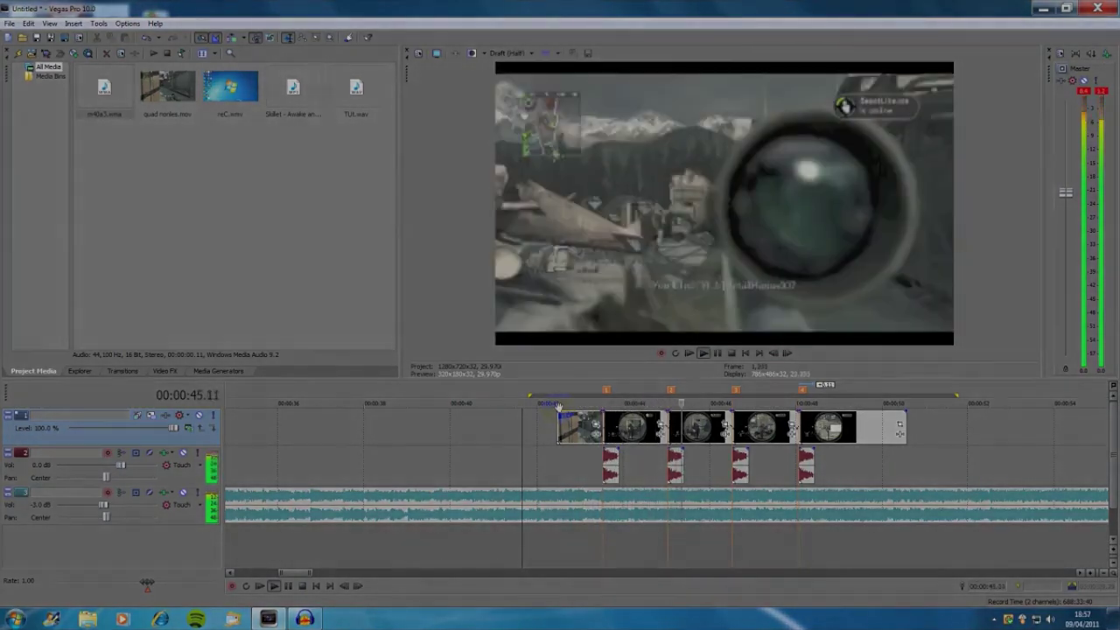
key("space")
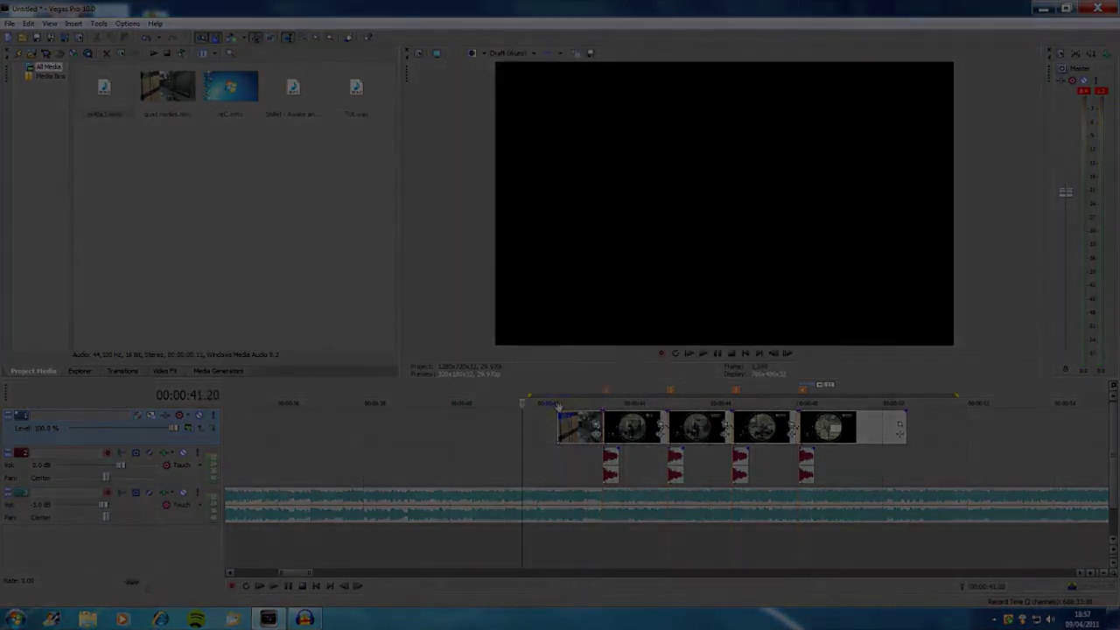